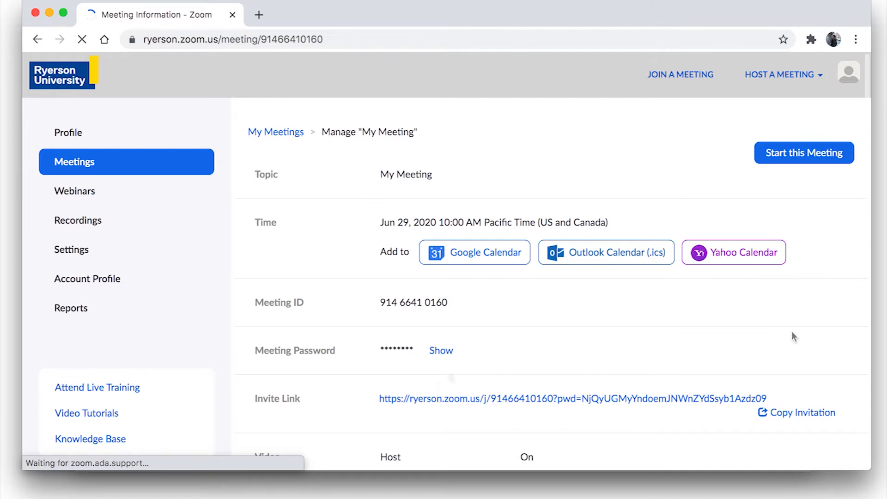
Add a poll to the scheduled meeting, title it "Title" and try its Anonymous option
{"action": "scroll", "coordinate": [792, 333], "scroll_direction": "down", "scroll_amount": 6}
{"action": "scroll", "coordinate": [792, 335], "scroll_direction": "down", "scroll_amount": 5}
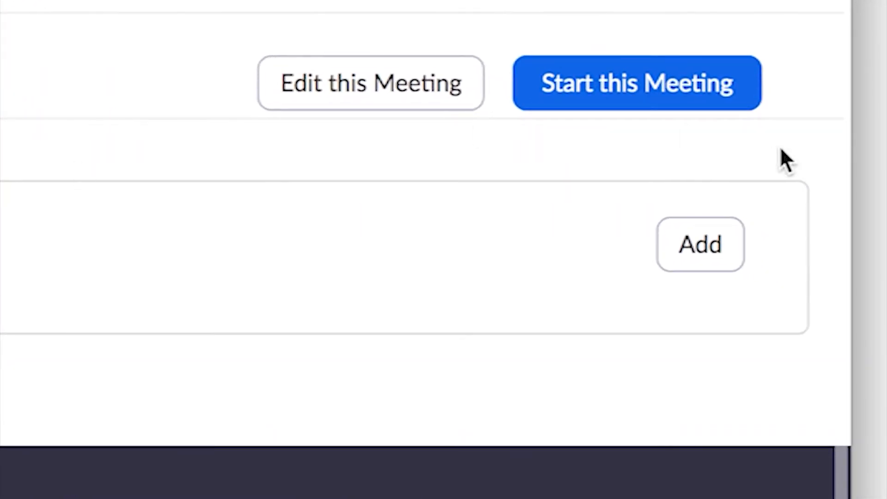
{"action": "left_click", "coordinate": [730, 267]}
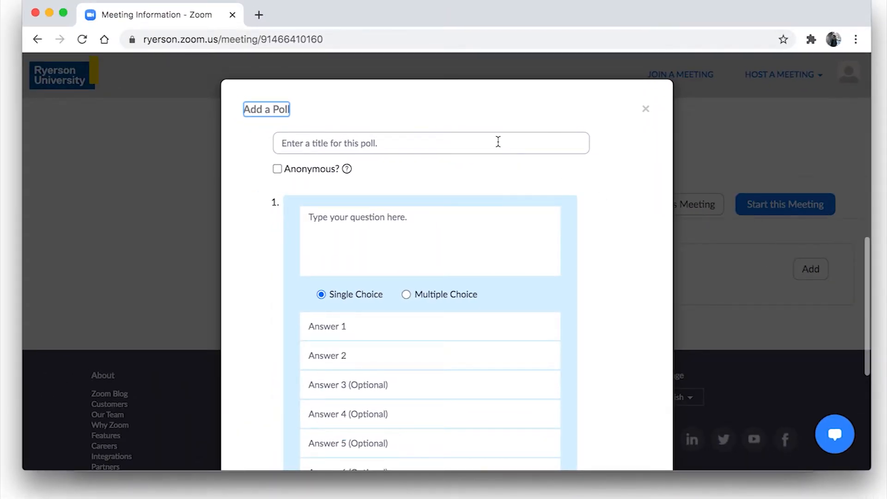
{"action": "left_click", "coordinate": [498, 141]}
{"action": "type", "text": "Title"}
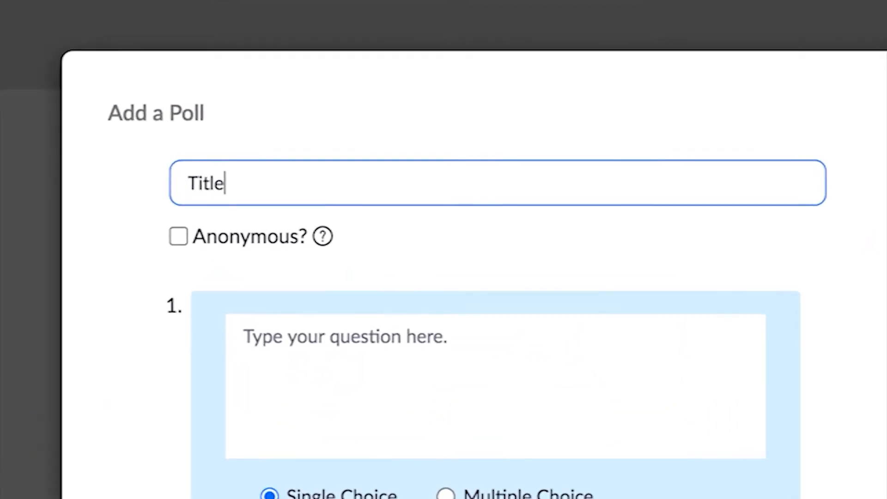
{"action": "left_click", "coordinate": [179, 238]}
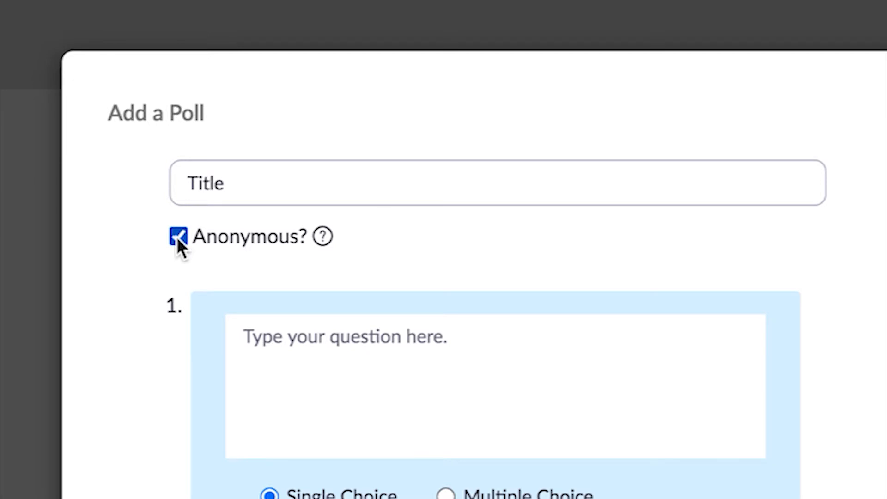
Enter the single-choice question "What is your favourite ice cream?" with the answers Strawberry and Vanilla
{"action": "left_click", "coordinate": [295, 345]}
{"action": "type", "text": "What is your favourite ice cream?"}
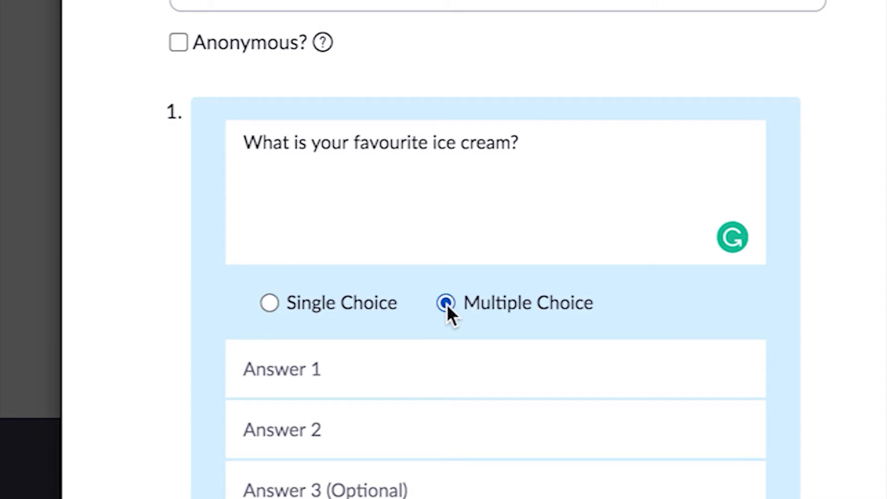
{"action": "left_click", "coordinate": [266, 306]}
{"action": "left_click", "coordinate": [276, 358]}
{"action": "type", "text": "Strawberry"}
{"action": "key", "text": "Tab"}
{"action": "type", "text": "Vanilla"}
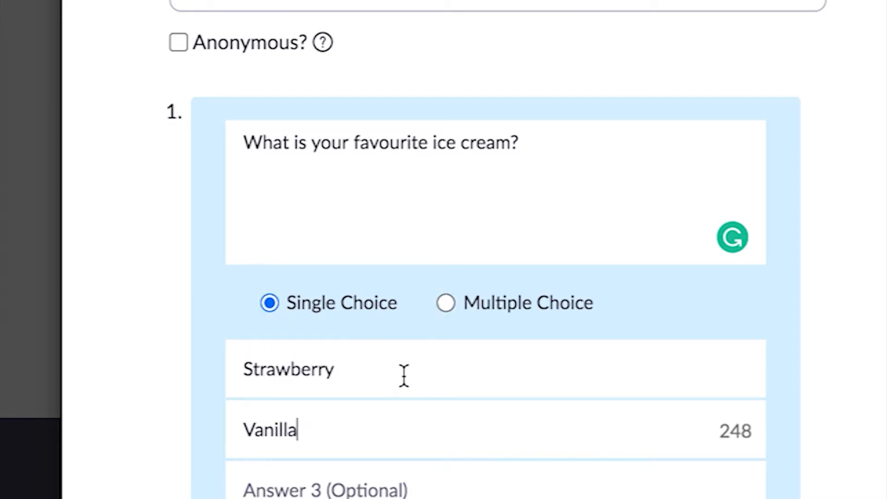
Add a second, multiple-choice question "What is your favourite topping?" with the answers Chocolate and Sprinkles
{"action": "scroll", "coordinate": [404, 374], "scroll_direction": "down", "scroll_amount": 10}
{"action": "scroll", "coordinate": [404, 253], "scroll_direction": "down", "scroll_amount": 5}
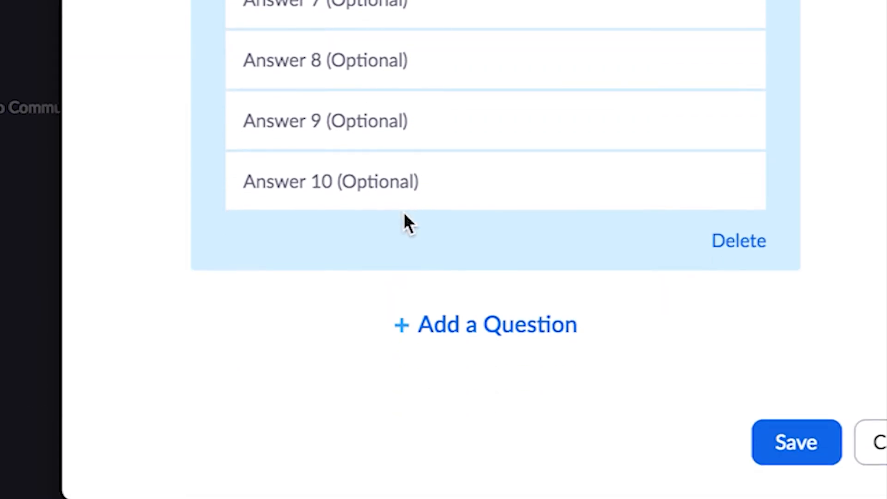
{"action": "left_click", "coordinate": [437, 339]}
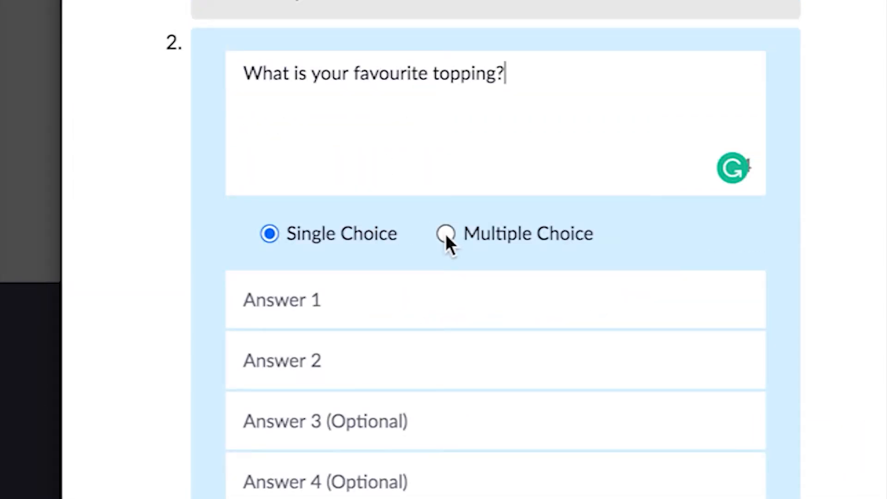
{"action": "left_click", "coordinate": [446, 234]}
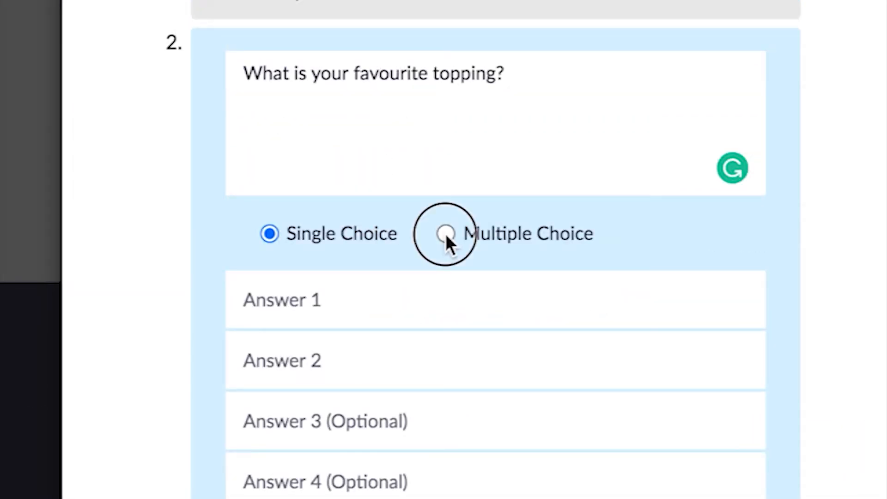
{"action": "scroll", "coordinate": [445, 238], "scroll_direction": "down", "scroll_amount": 4}
{"action": "left_click", "coordinate": [398, 139]}
{"action": "type", "text": "Chocolate"}
{"action": "key", "text": "Tab"}
{"action": "type", "text": "Sprinkles"}
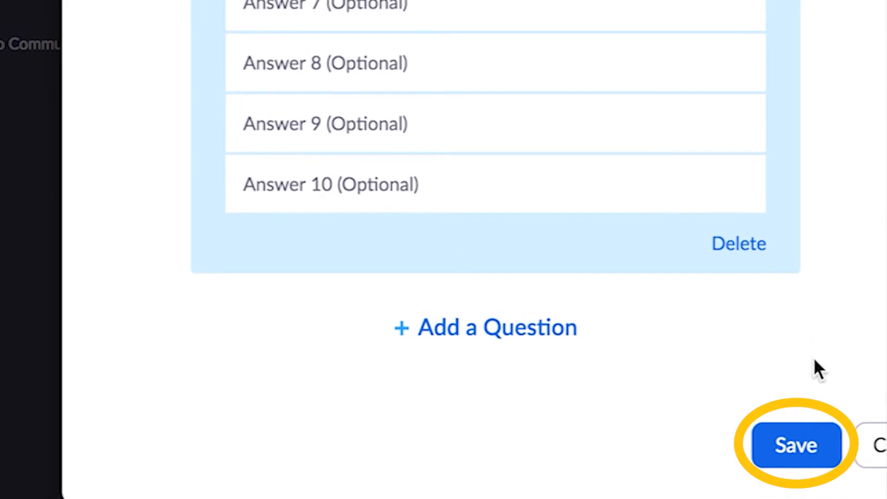
Save the poll and review its questions and answers in the meeting's poll list
{"action": "left_click", "coordinate": [812, 450]}
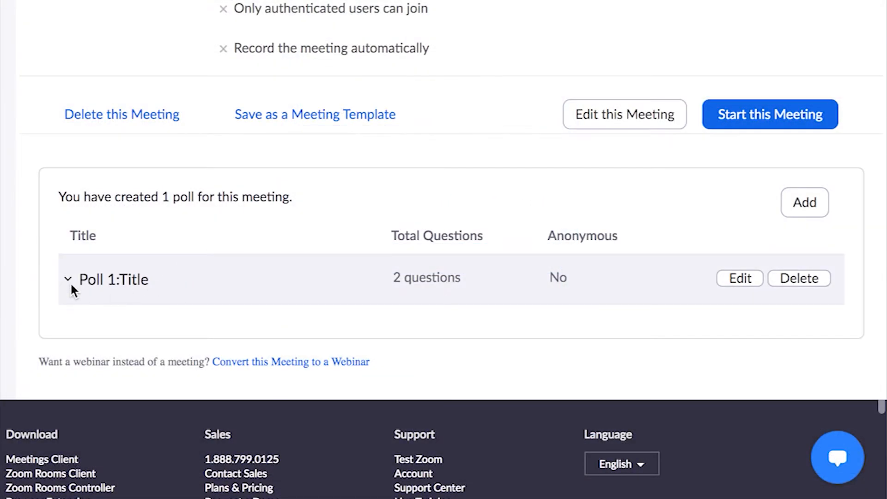
{"action": "left_click", "coordinate": [68, 282]}
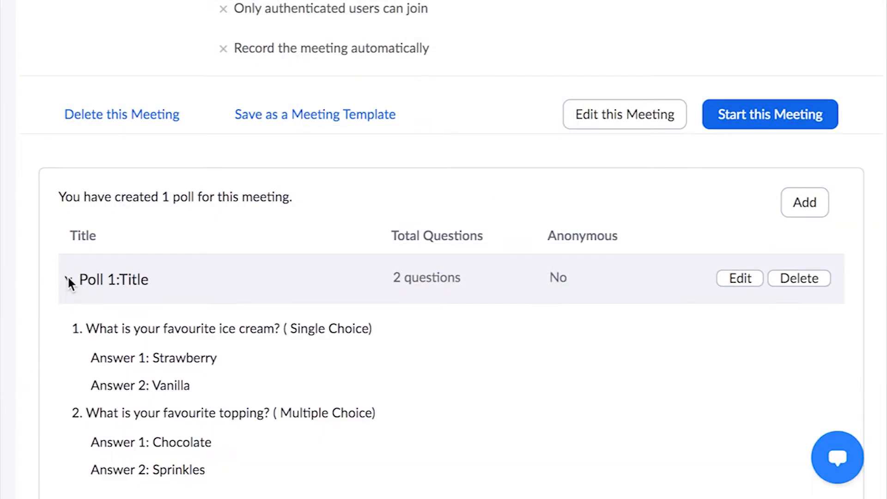
{"action": "left_click", "coordinate": [68, 282]}
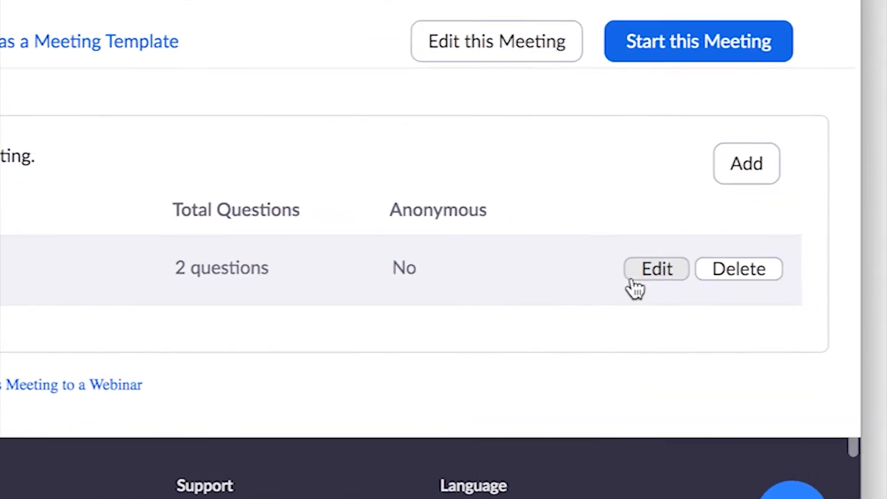
Add and save another poll titled "Title" asking "What program are you in?" with the answers History and English
{"action": "left_click", "coordinate": [703, 153]}
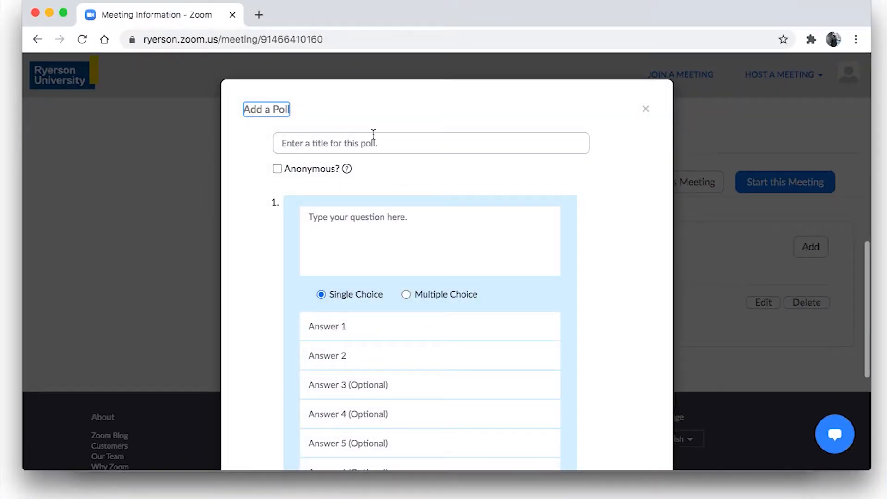
{"action": "left_click", "coordinate": [372, 139]}
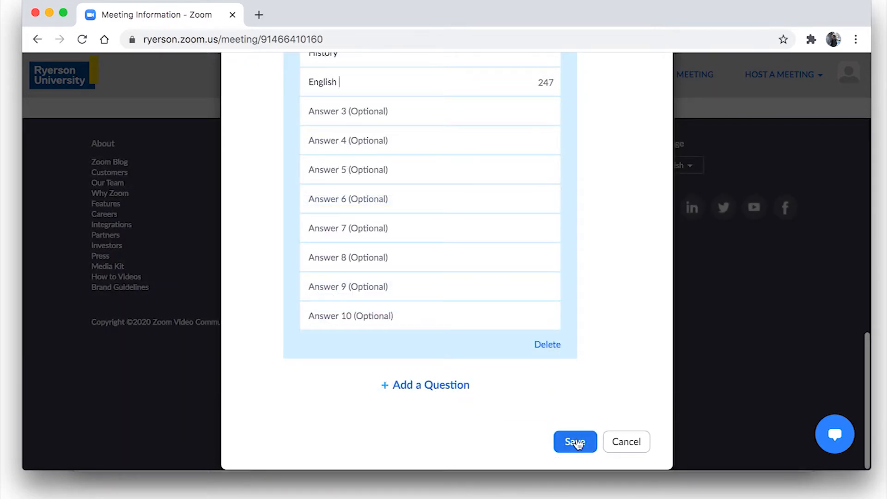
{"action": "left_click", "coordinate": [575, 442]}
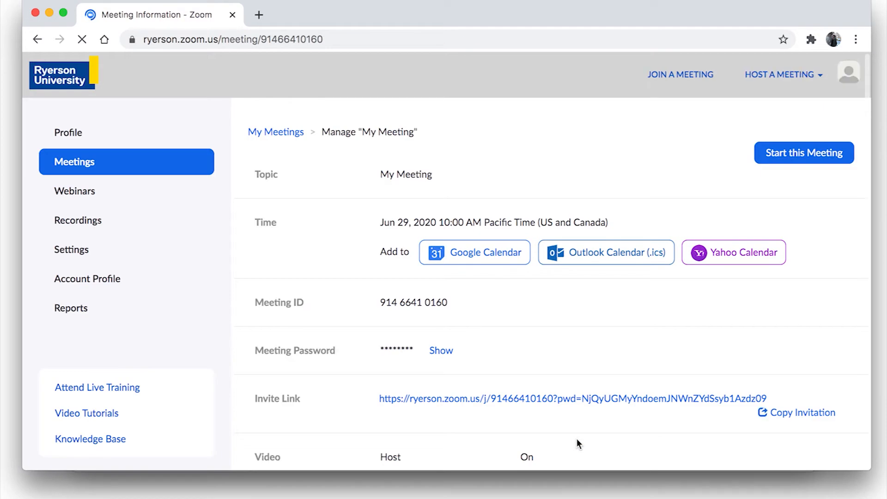
Start the meeting as host and open its polls
{"action": "scroll", "coordinate": [819, 322], "scroll_direction": "down", "scroll_amount": 10}
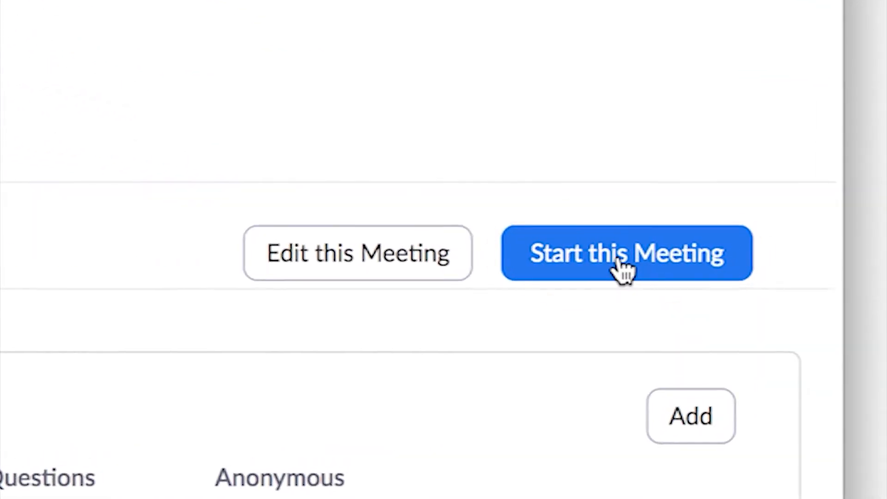
{"action": "left_click", "coordinate": [621, 267]}
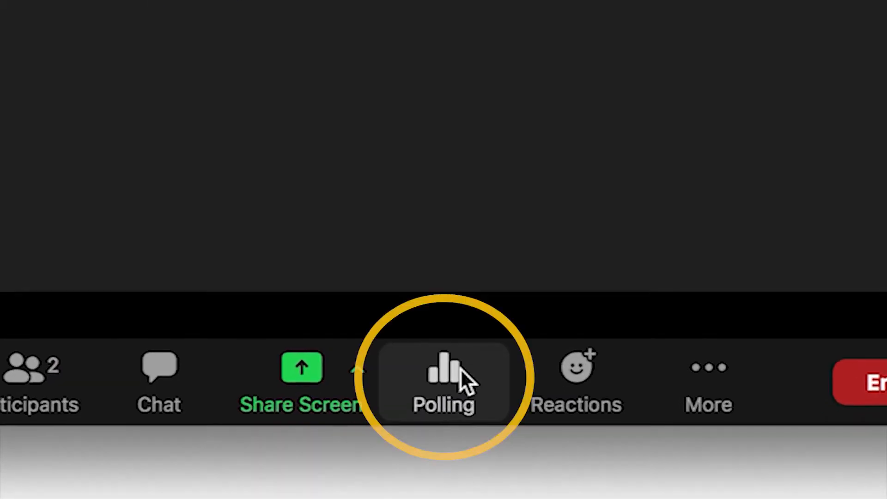
{"action": "left_click", "coordinate": [461, 370]}
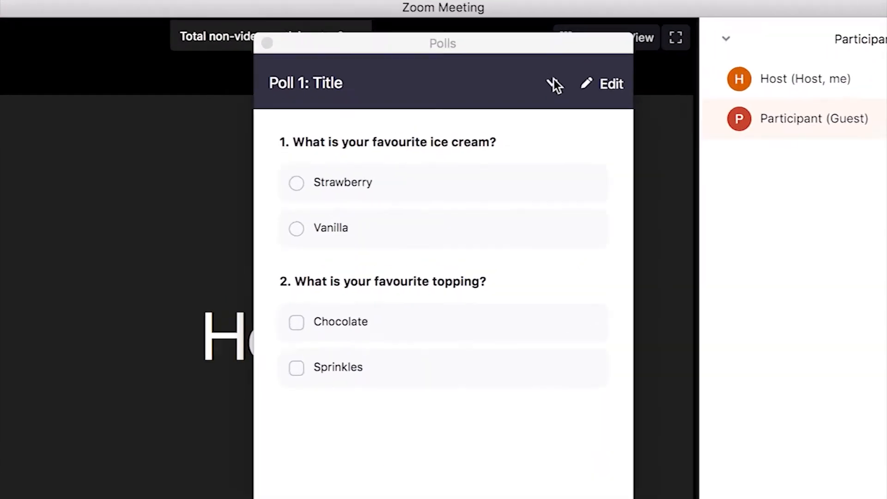
Choose Poll 1 from the meeting's polls and launch it to the participants
{"action": "left_click", "coordinate": [523, 68]}
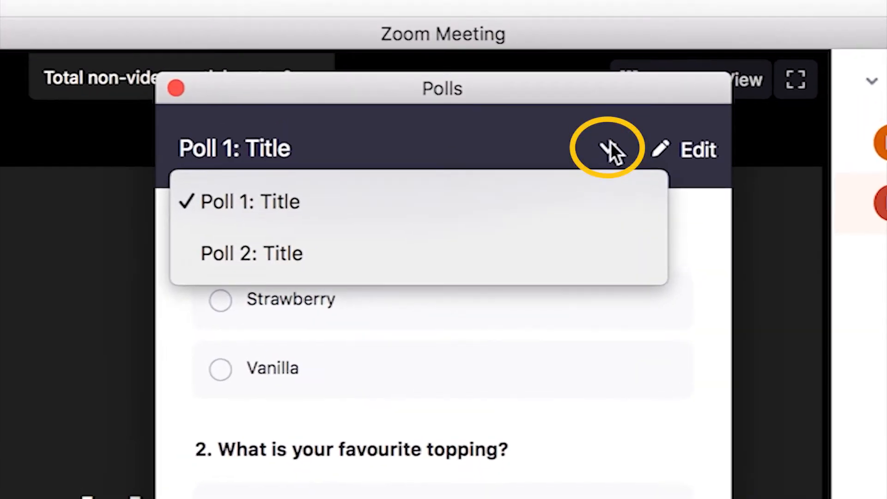
{"action": "left_click", "coordinate": [480, 252]}
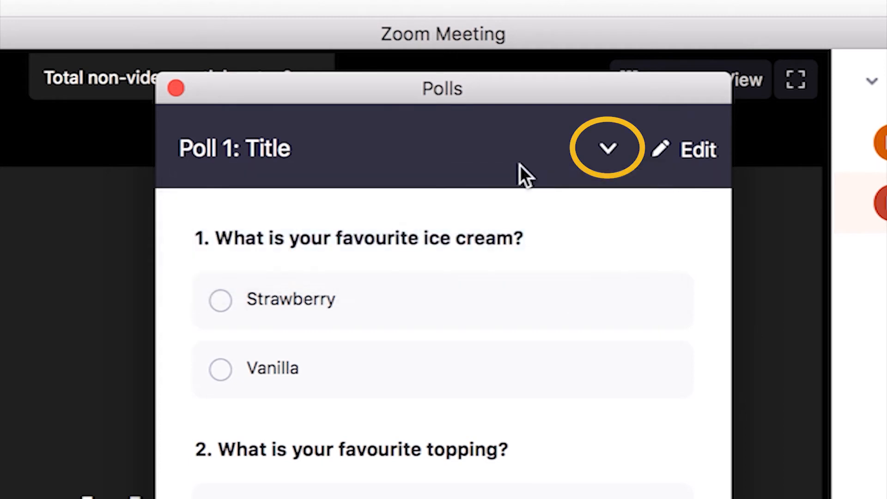
{"action": "left_click", "coordinate": [523, 151]}
{"action": "left_click", "coordinate": [498, 203]}
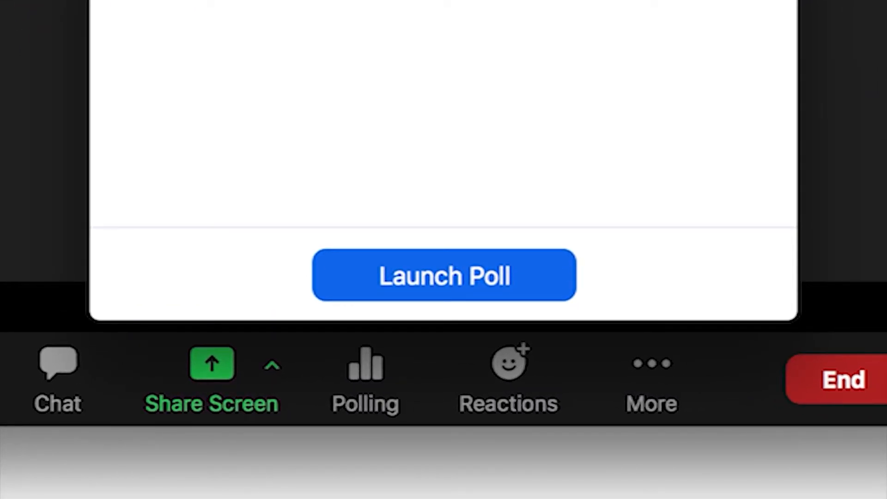
{"action": "left_click", "coordinate": [391, 283]}
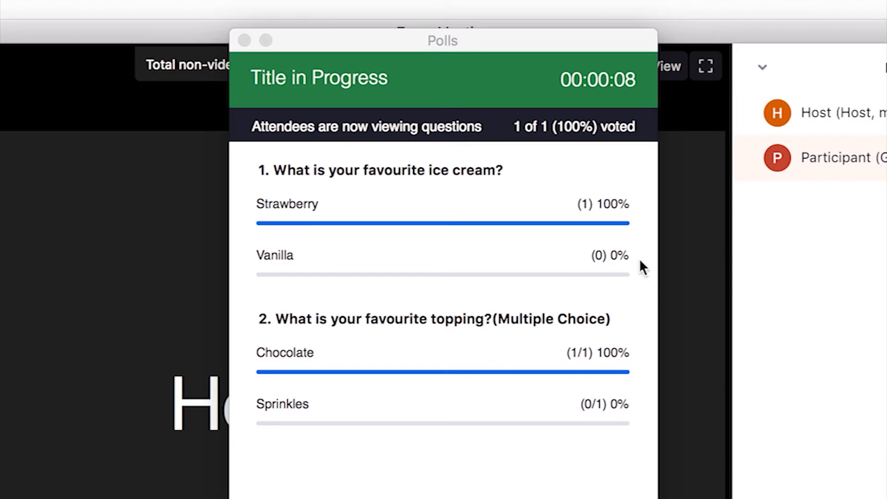
Check the running poll's elapsed time, then end Poll 1 and close the Polls window
{"action": "left_click", "coordinate": [625, 92]}
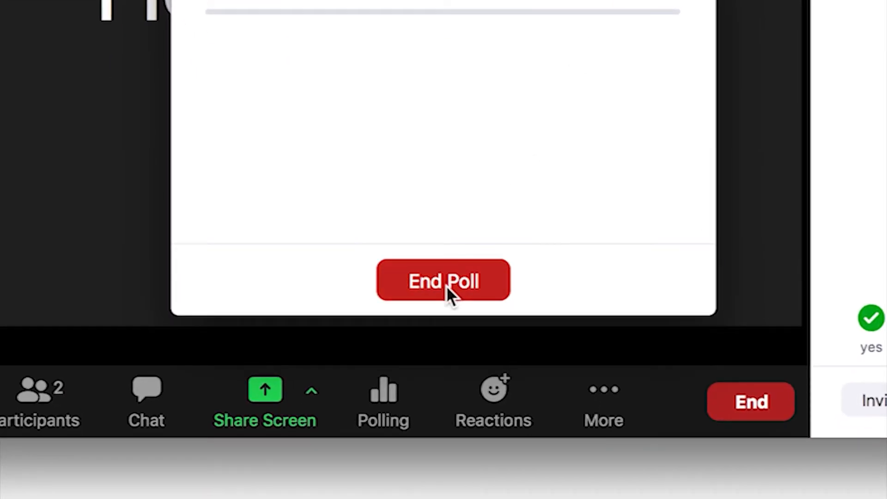
{"action": "left_click", "coordinate": [446, 286]}
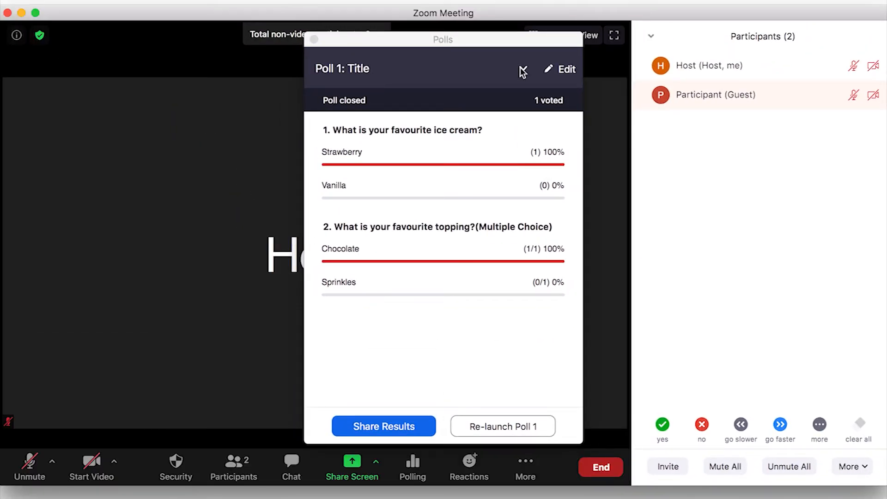
{"action": "left_click", "coordinate": [314, 39]}
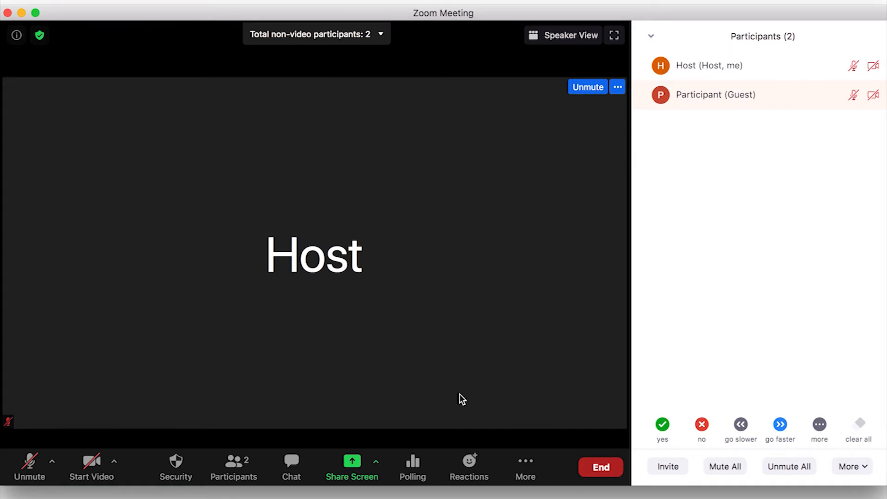
Reopen the polls, switch to Poll 2 ("What program are you in?") and launch it
{"action": "left_click", "coordinate": [418, 461]}
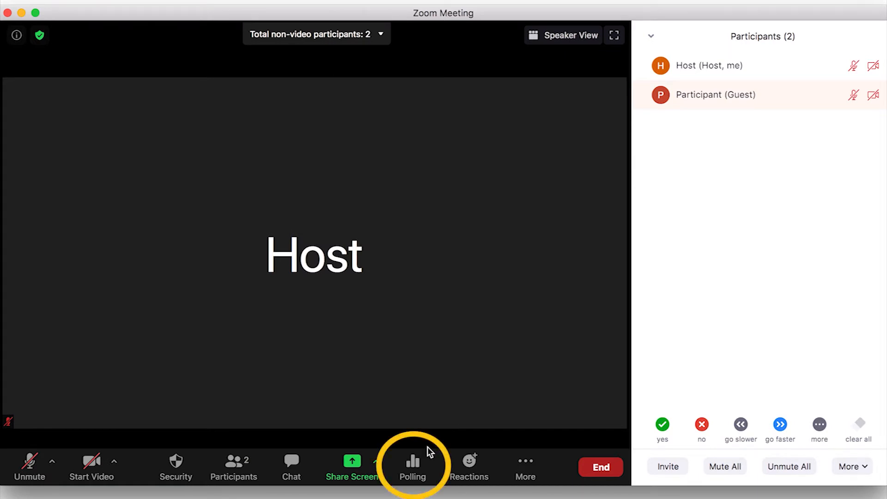
{"action": "left_click", "coordinate": [524, 69]}
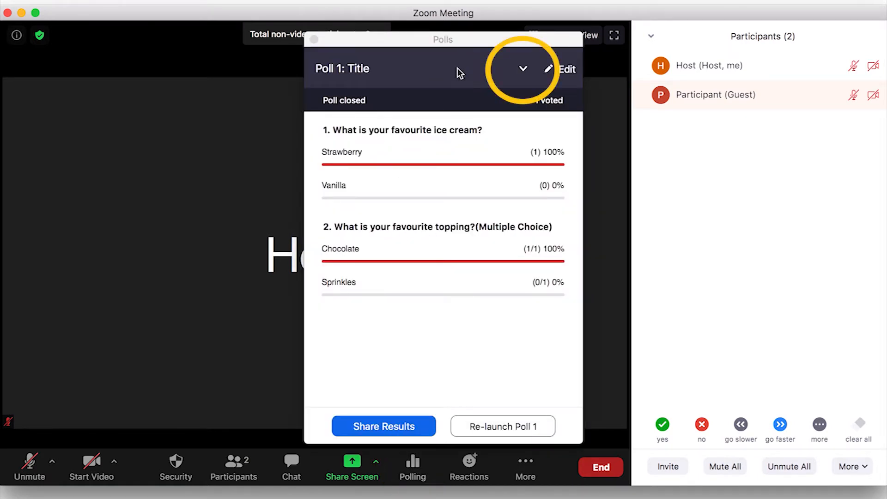
{"action": "left_click", "coordinate": [431, 120]}
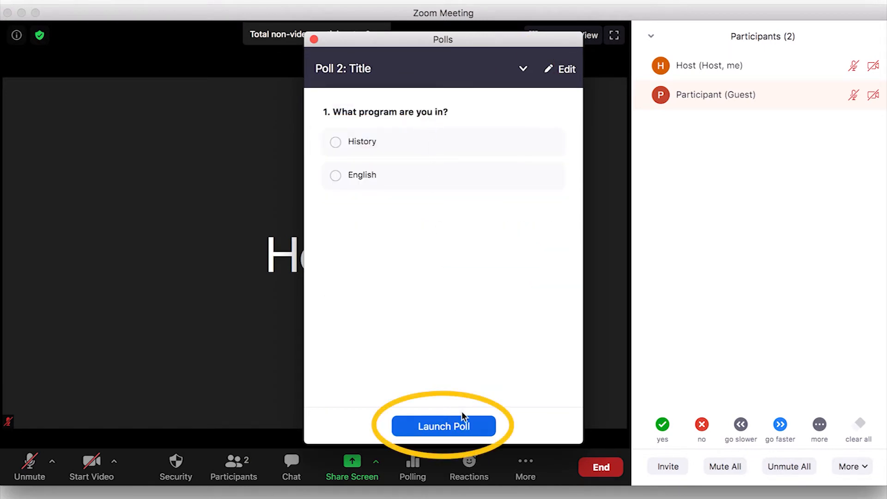
{"action": "left_click", "coordinate": [462, 423]}
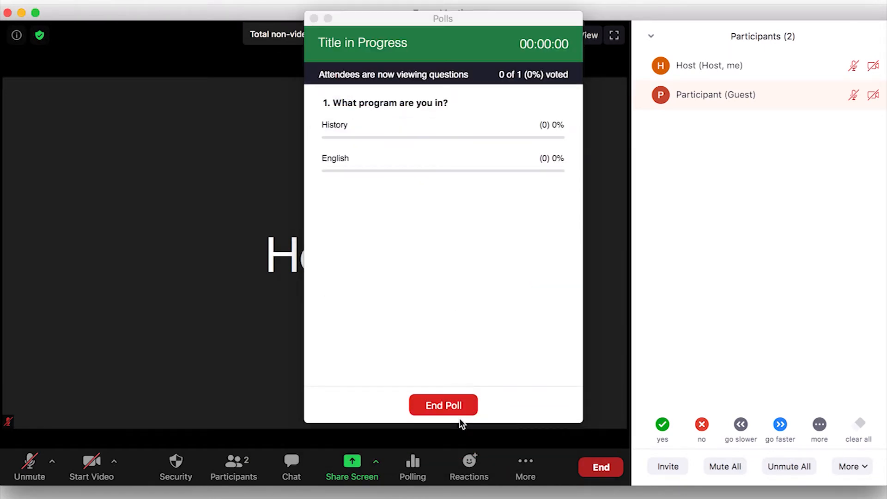
End Poll 2 and share its results with the participants temporarily, stopping the sharing once viewed
{"action": "left_click", "coordinate": [453, 405]}
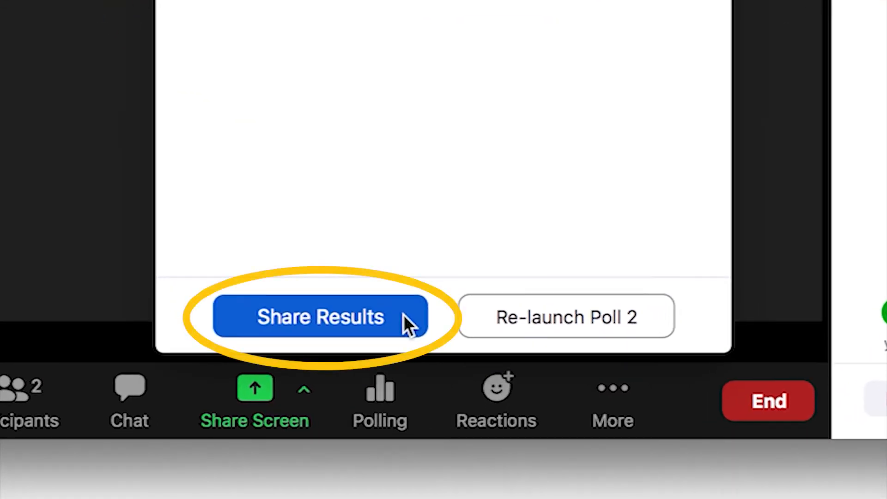
{"action": "left_click", "coordinate": [403, 315]}
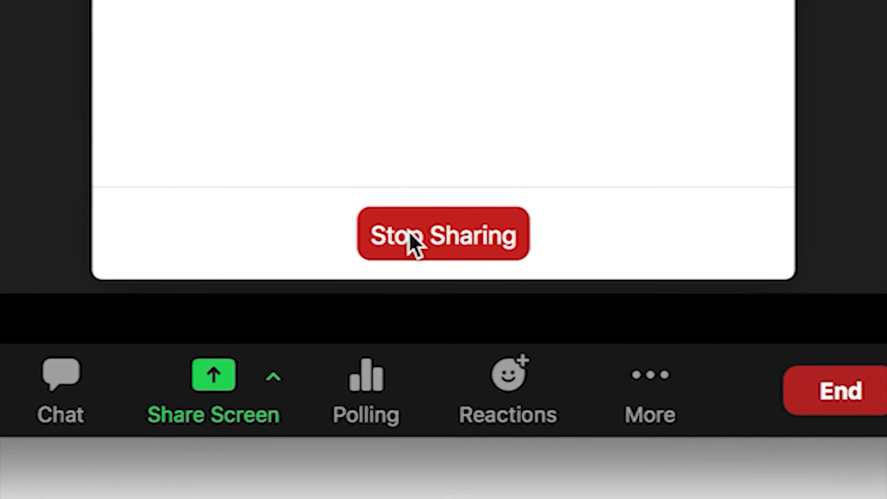
{"action": "left_click", "coordinate": [411, 236]}
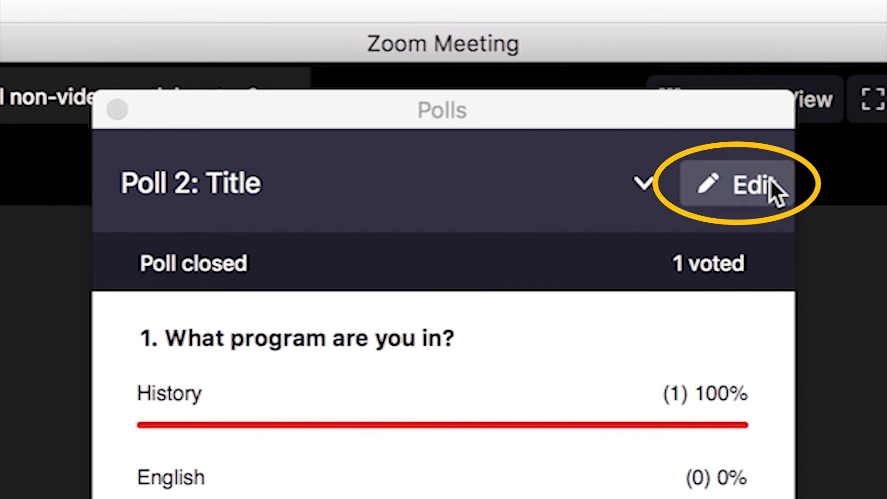
Add and save a poll titled "New Poll" asking "What is your favourite class?" with single-choice answers Math, Science and English
{"action": "left_click", "coordinate": [770, 179]}
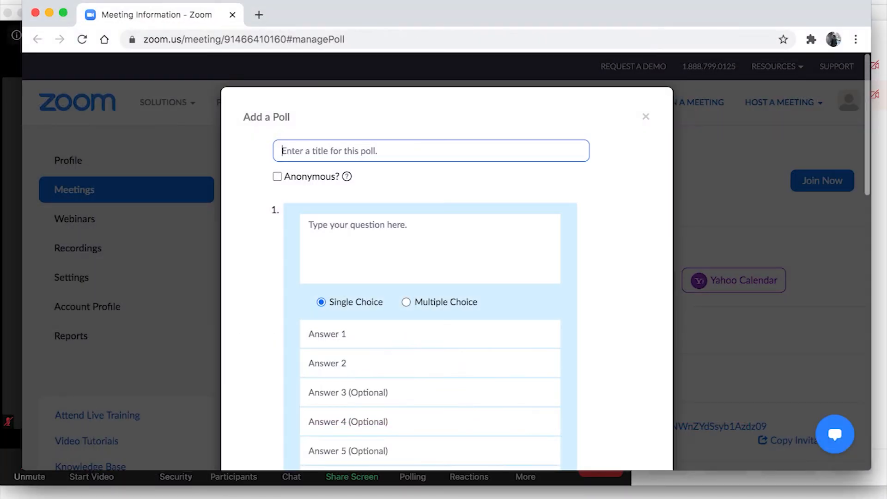
{"action": "type", "text": "New Poll"}
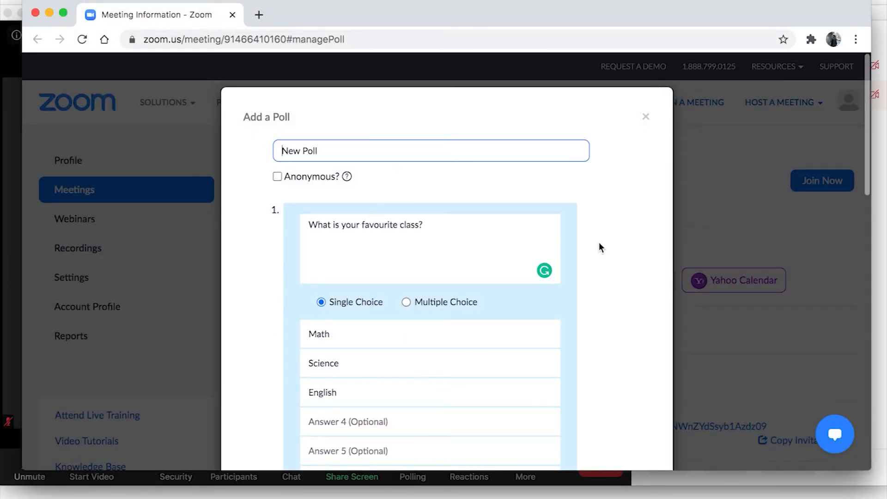
{"action": "scroll", "coordinate": [599, 243], "scroll_direction": "down", "scroll_amount": 5}
{"action": "left_click", "coordinate": [567, 423]}
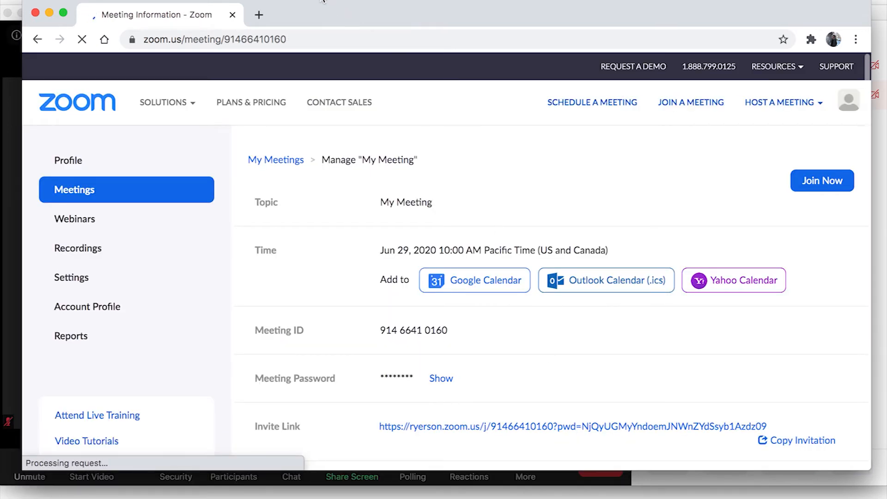
Return to the live Zoom meeting, reopen the polls and select Poll 3: New Poll
{"action": "left_click", "coordinate": [7, 146]}
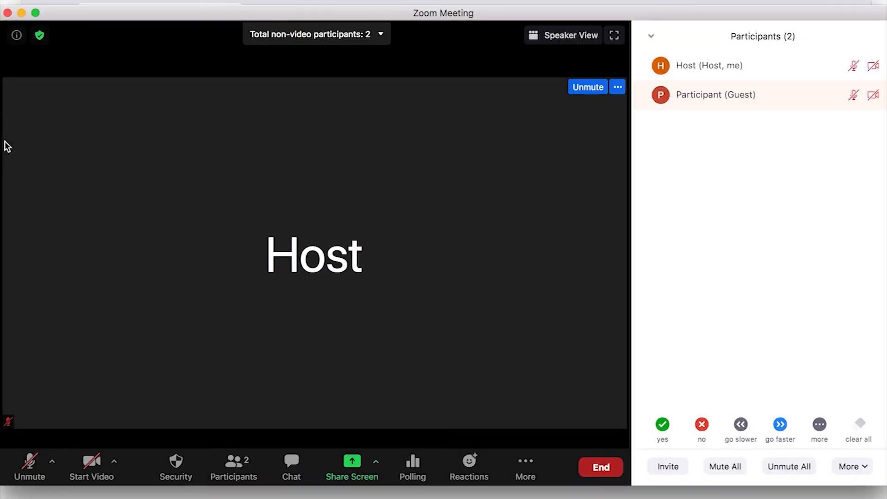
{"action": "left_click", "coordinate": [411, 471]}
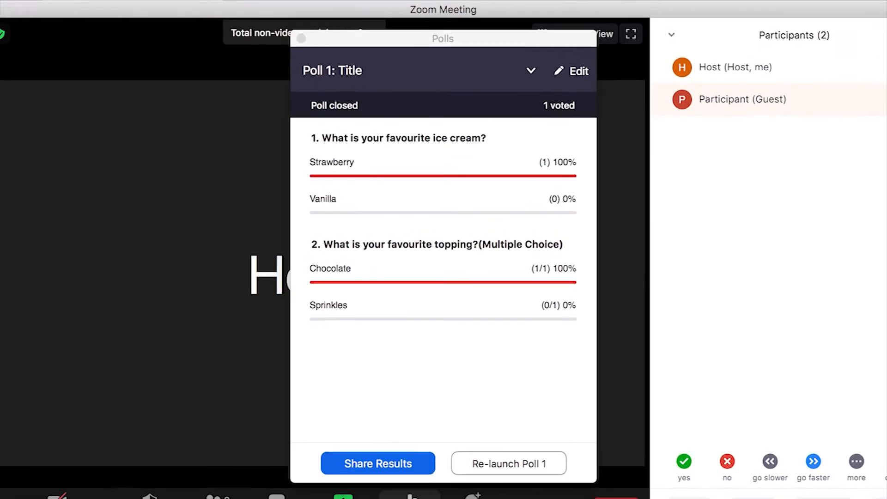
{"action": "left_click", "coordinate": [405, 72]}
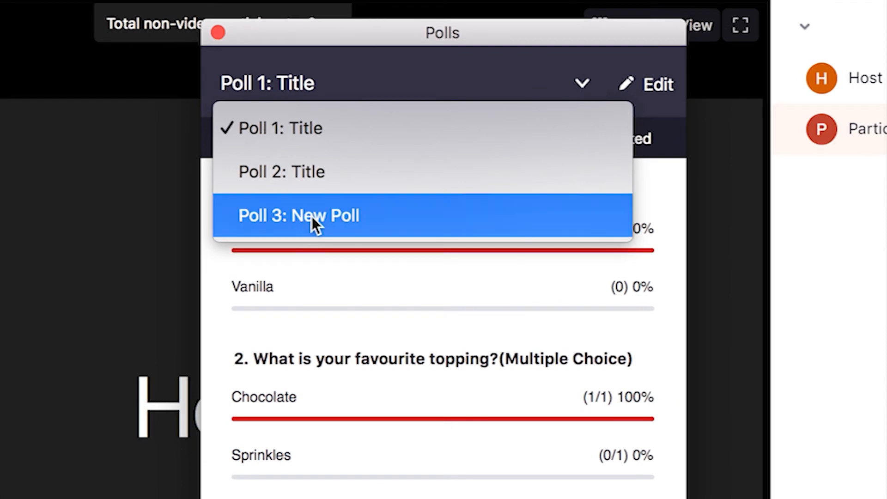
{"action": "left_click", "coordinate": [316, 211]}
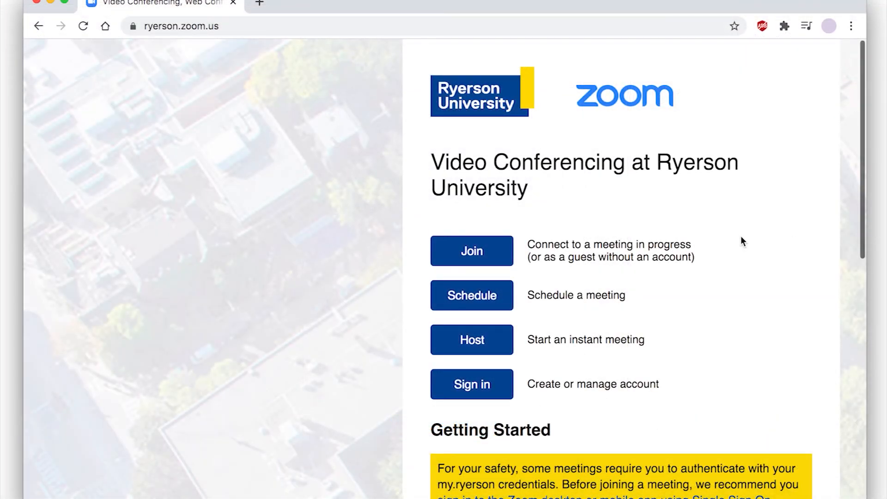
In the browser, sign in to the Ryerson Zoom portal and open the Meeting usage reports
{"action": "left_click", "coordinate": [496, 385]}
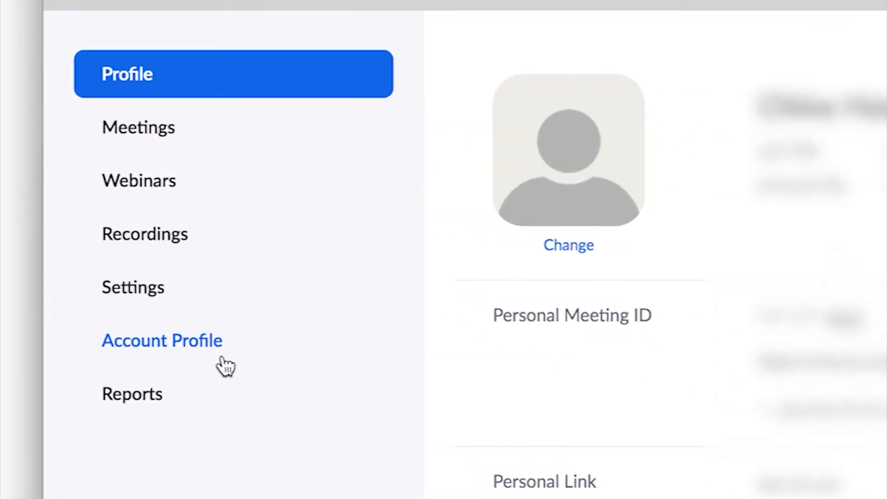
{"action": "left_click", "coordinate": [91, 297]}
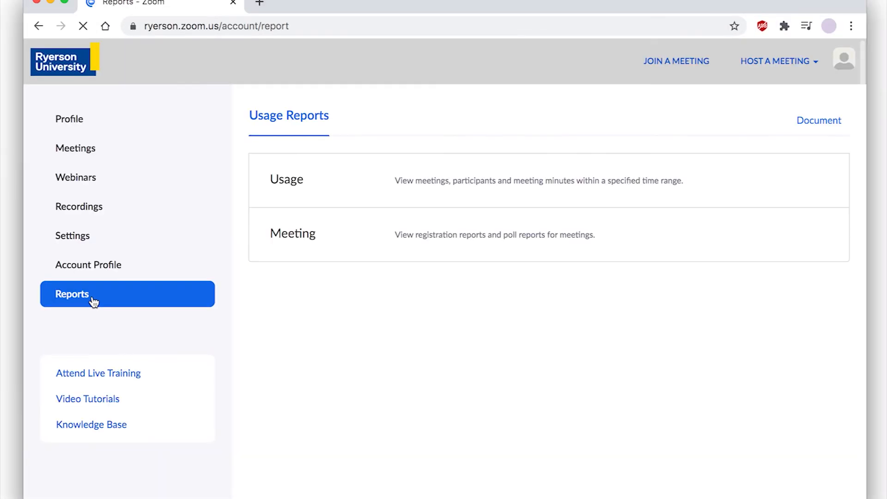
{"action": "left_click", "coordinate": [313, 236]}
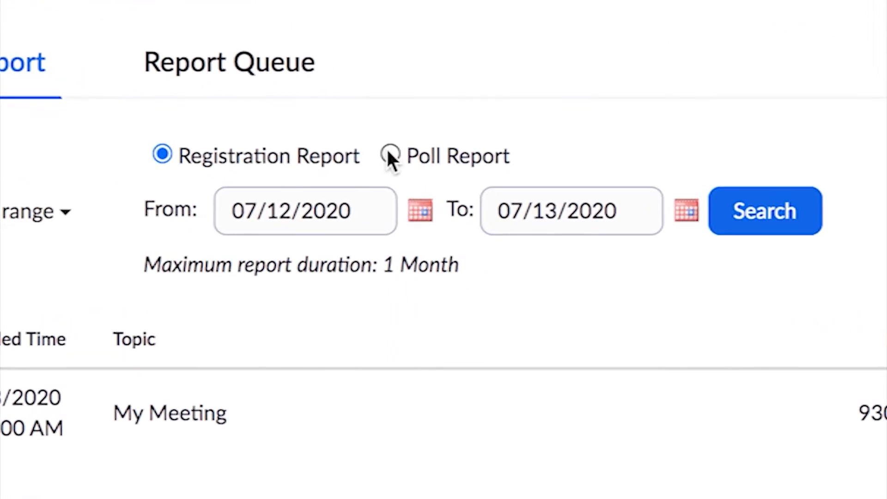
Search for meetings with poll reports from 06/01/2020 to 06/30/2020
{"action": "left_click", "coordinate": [390, 155]}
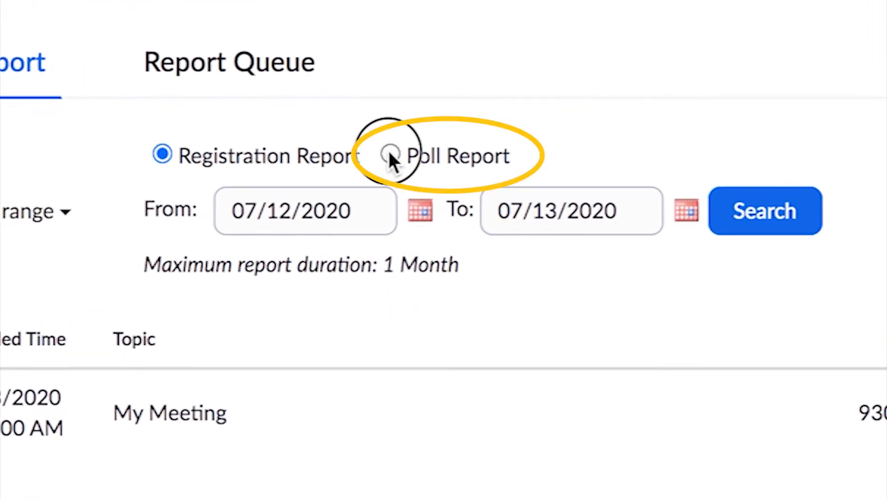
{"action": "left_click", "coordinate": [425, 212]}
{"action": "left_click", "coordinate": [239, 261]}
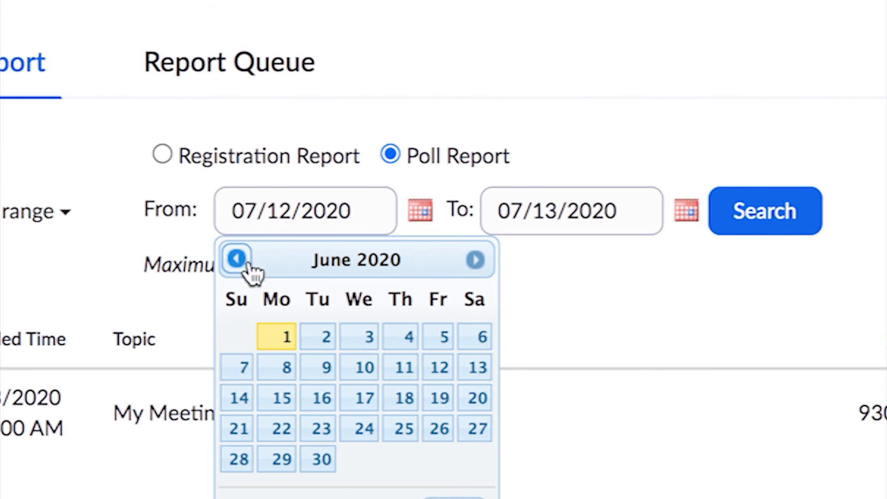
{"action": "left_click", "coordinate": [287, 337]}
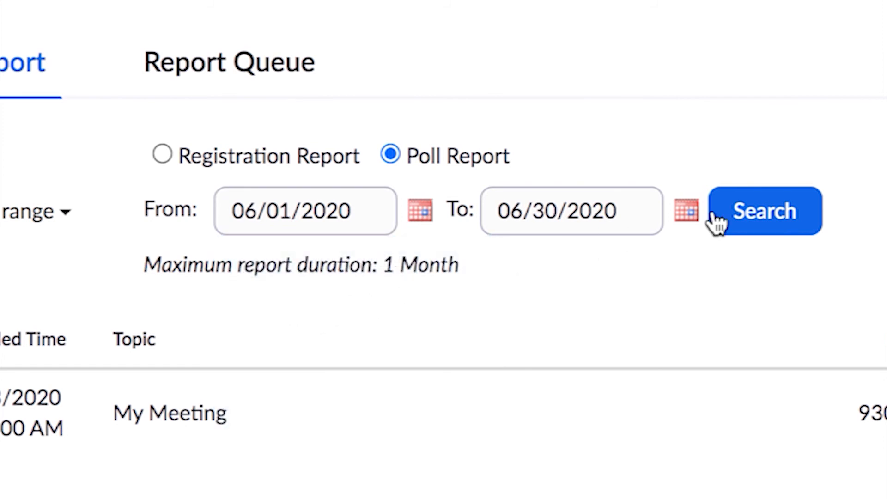
{"action": "left_click", "coordinate": [811, 217]}
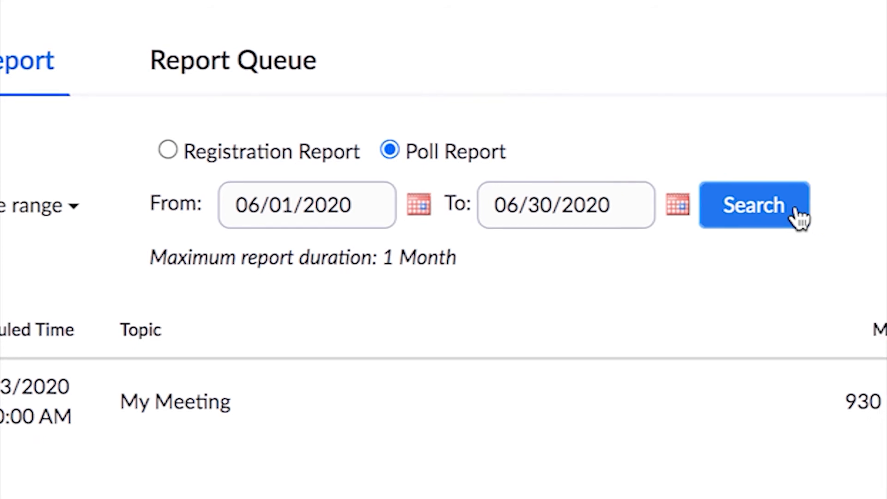
{"action": "left_click", "coordinate": [811, 225]}
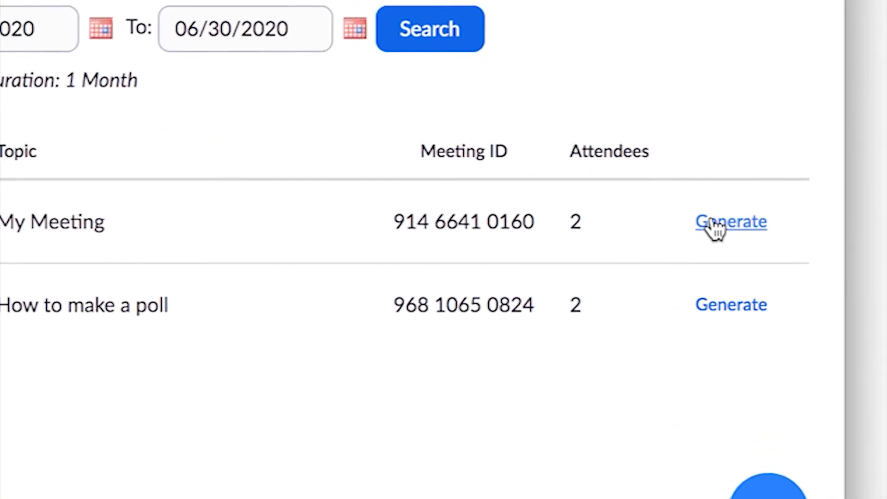
Generate the poll report for My Meeting and download it to Documents as a comma-separated values file named results
{"action": "left_click", "coordinate": [714, 225]}
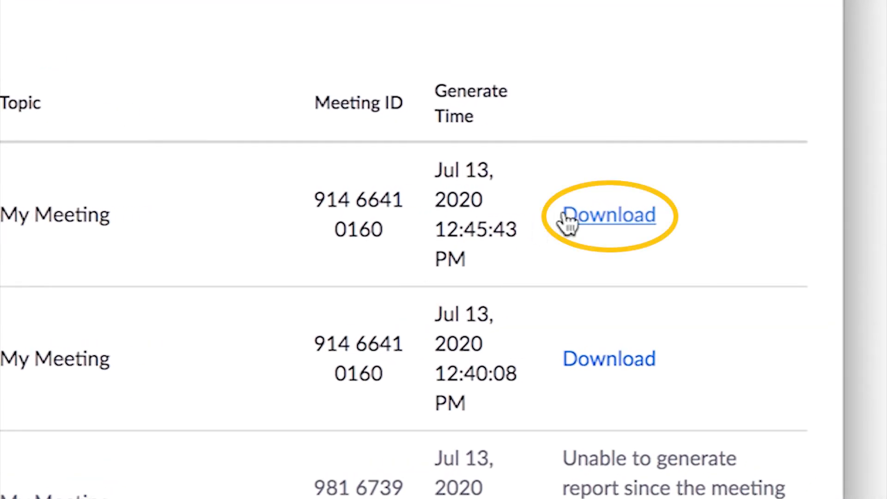
{"action": "left_click", "coordinate": [608, 220]}
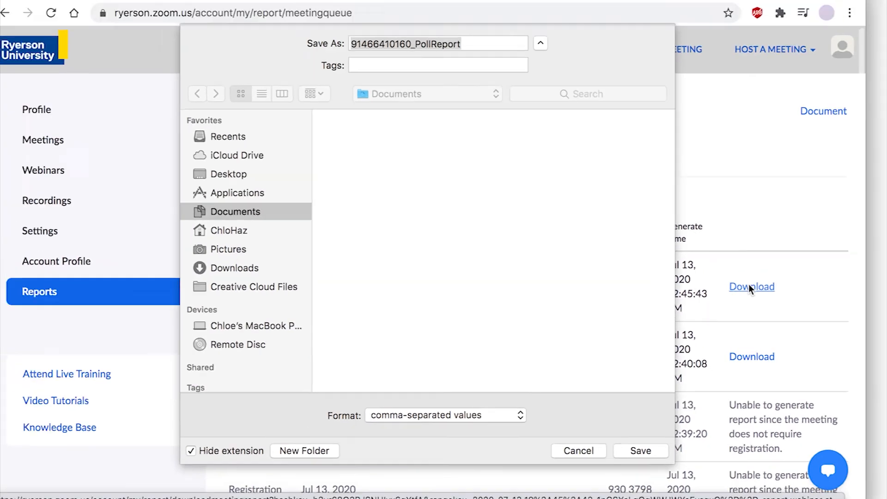
{"action": "type", "text": "results"}
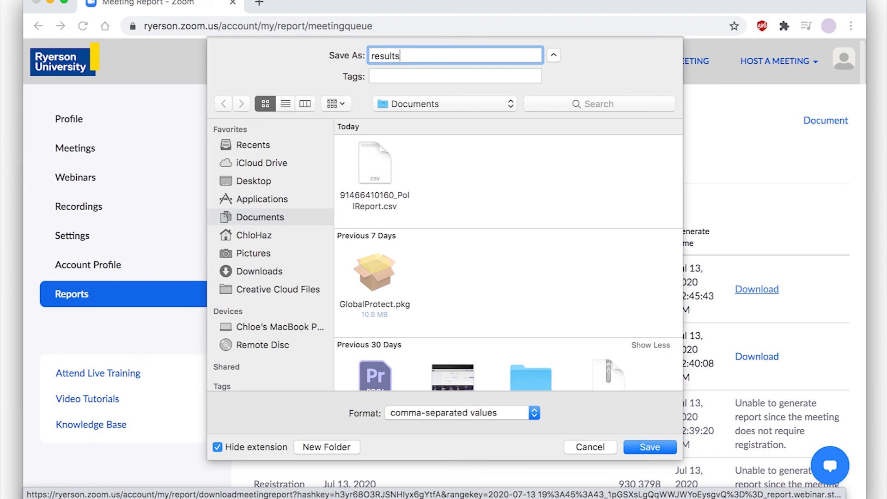
{"action": "key", "text": "super+a"}
{"action": "type", "text": "result"}
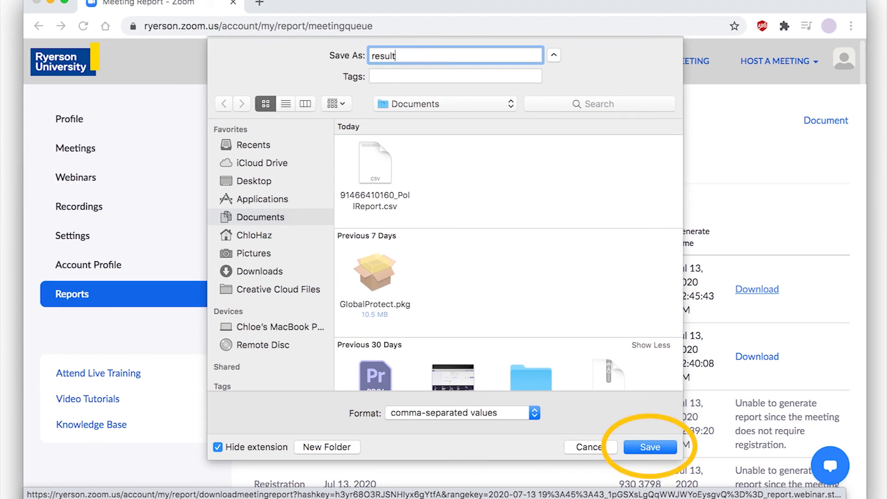
{"action": "type", "text": "s"}
{"action": "key", "text": "Return"}
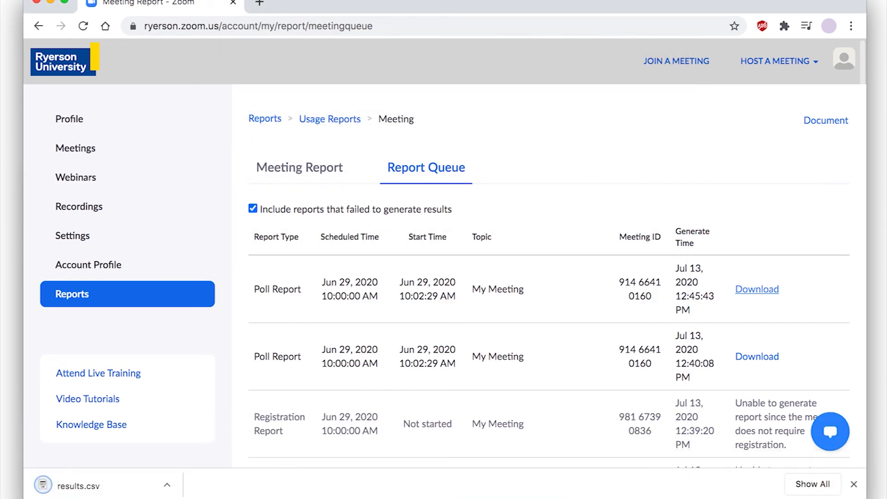